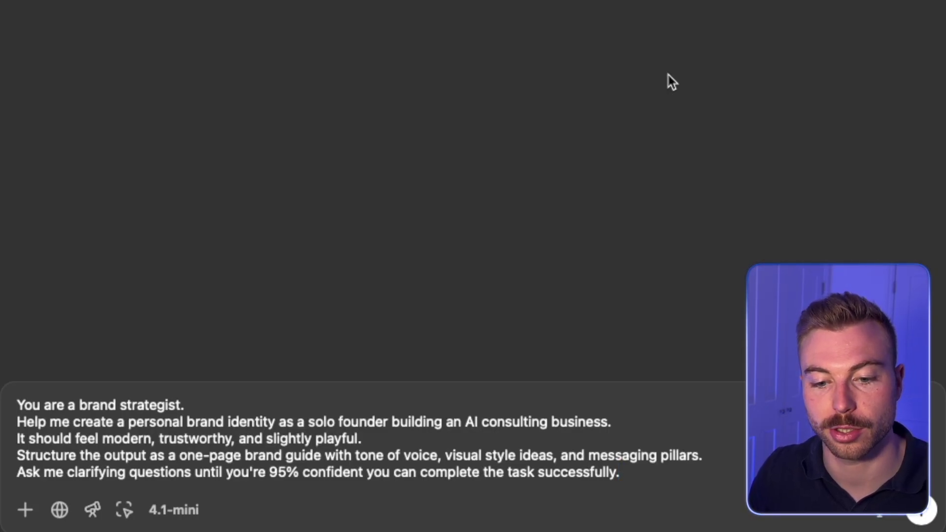
Send the brand-strategist prompt after highlighting its task and format lines
{"action": "left_click_drag", "start_coordinate": [619, 474], "coordinate": [3, 472]}
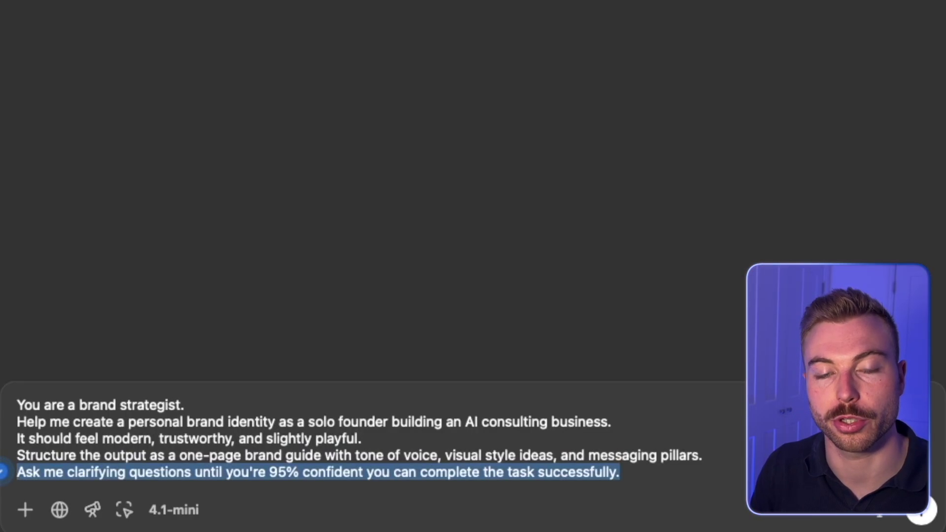
{"action": "key", "text": "Return"}
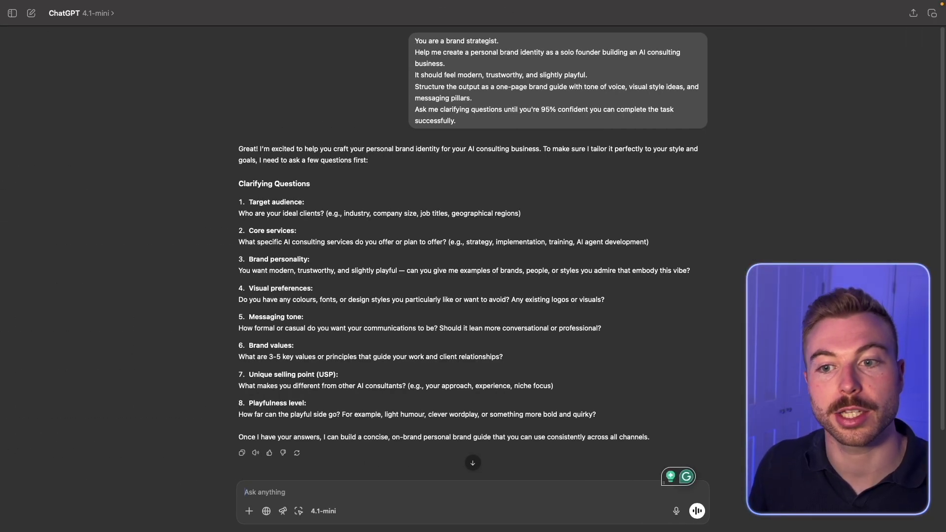
In a new chat, paste the senior-product-designer landing-page review prompt and attach the landing-page screenshot
{"action": "left_click", "coordinate": [31, 13]}
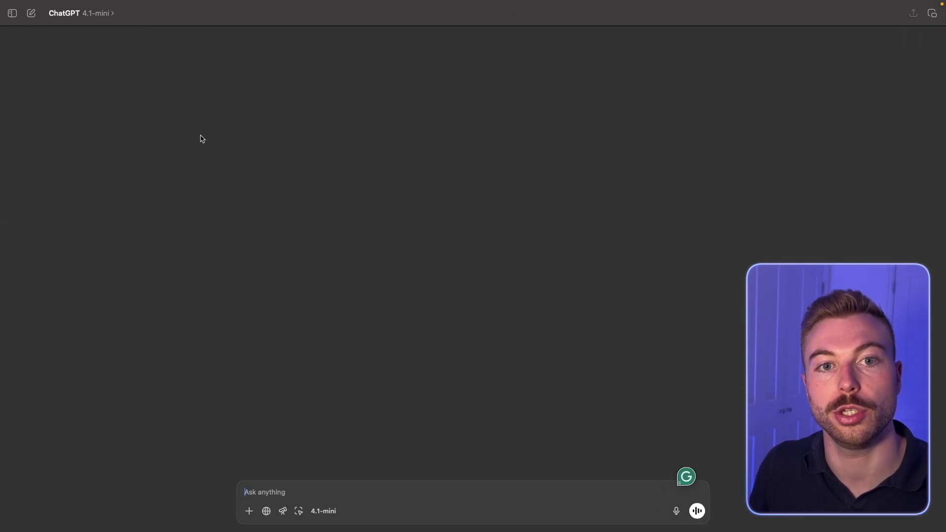
{"action": "type", "text": "You are a senior product designer. Review this landing page copy for my AI time-tracking tool and suggest improvements. The goal is to improve clarity and increase conversions for startup founders. Respond with a revised version and a short rationale for each change. What would a top 0.1% conversion-focused copywriter think?"}
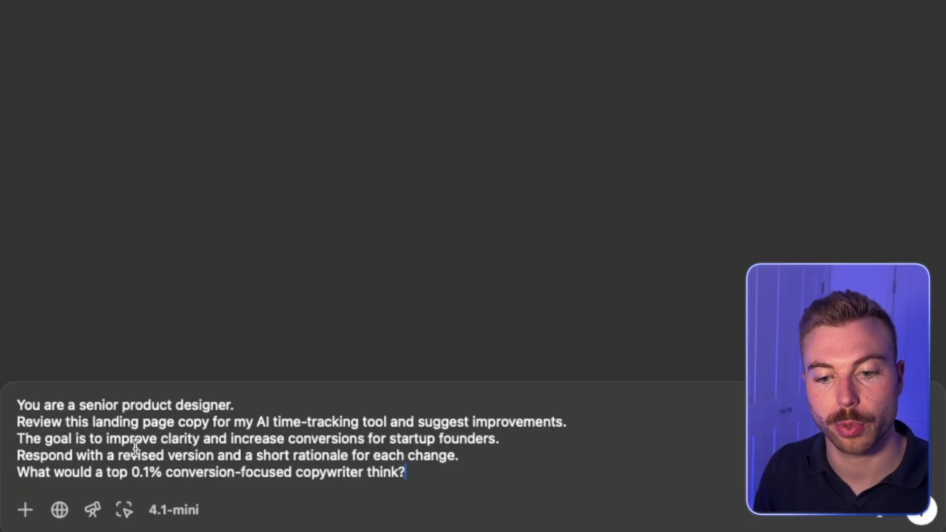
{"action": "left_click_drag", "start_coordinate": [264, 403], "coordinate": [51, 395]}
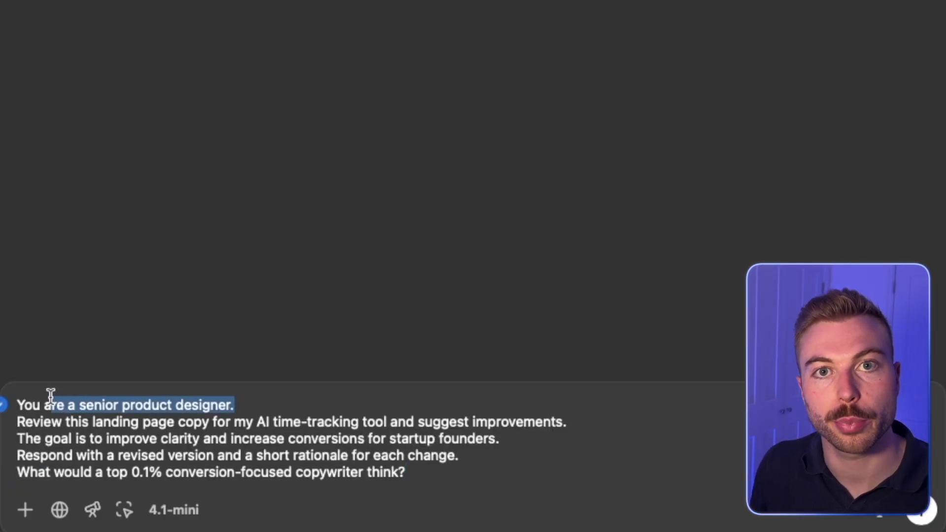
{"action": "left_click_drag", "start_coordinate": [79, 422], "coordinate": [587, 421]}
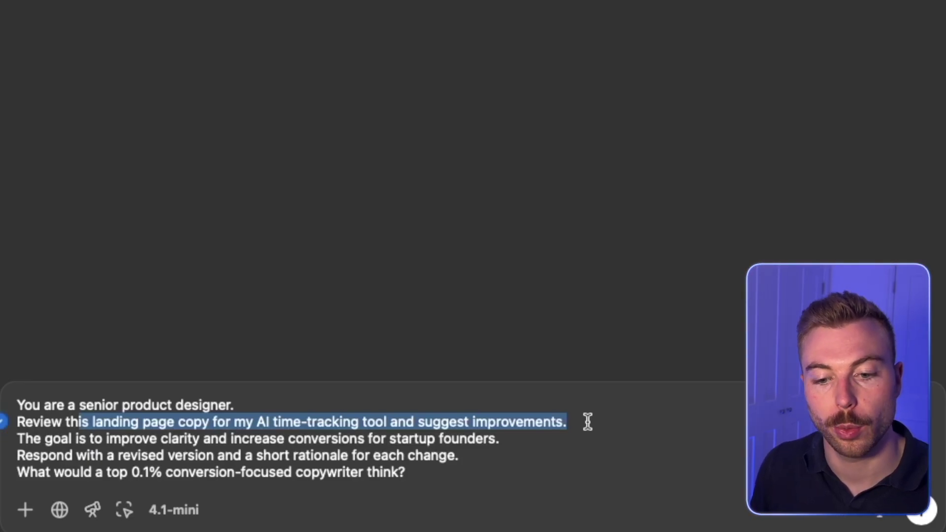
{"action": "left_click_drag", "start_coordinate": [516, 439], "coordinate": [33, 446]}
{"action": "left_click", "coordinate": [32, 446]}
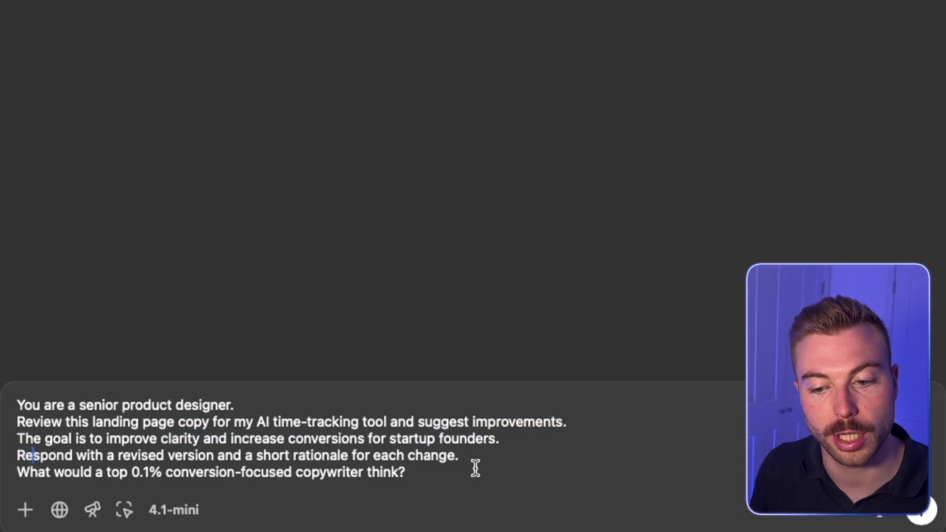
{"action": "left_click_drag", "start_coordinate": [475, 468], "coordinate": [5, 472]}
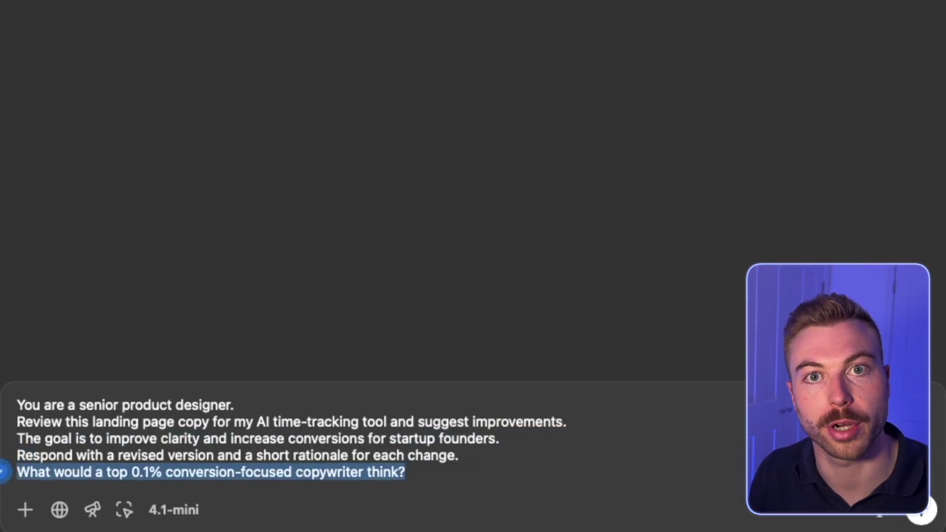
{"action": "key", "text": "super+v"}
{"action": "left_click", "coordinate": [284, 423]}
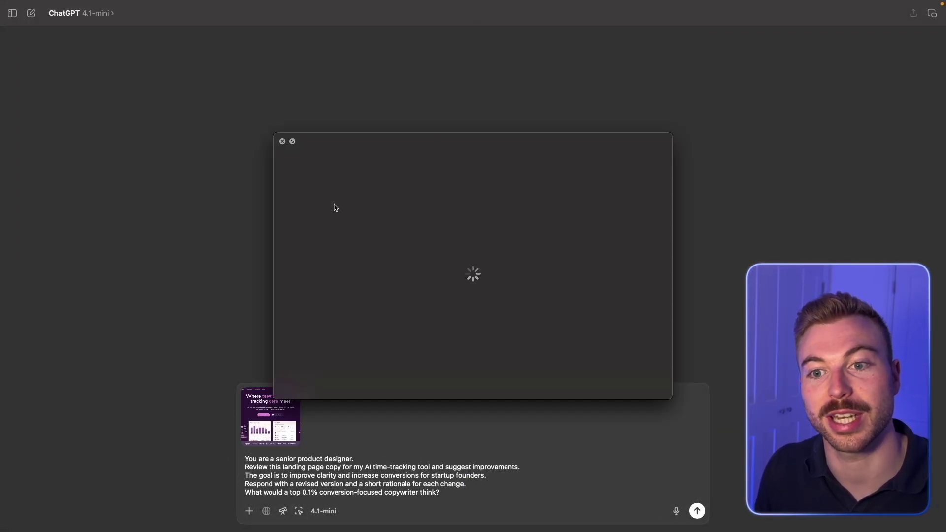
Close the screenshot preview and send the landing-page review prompt
{"action": "left_click", "coordinate": [281, 142]}
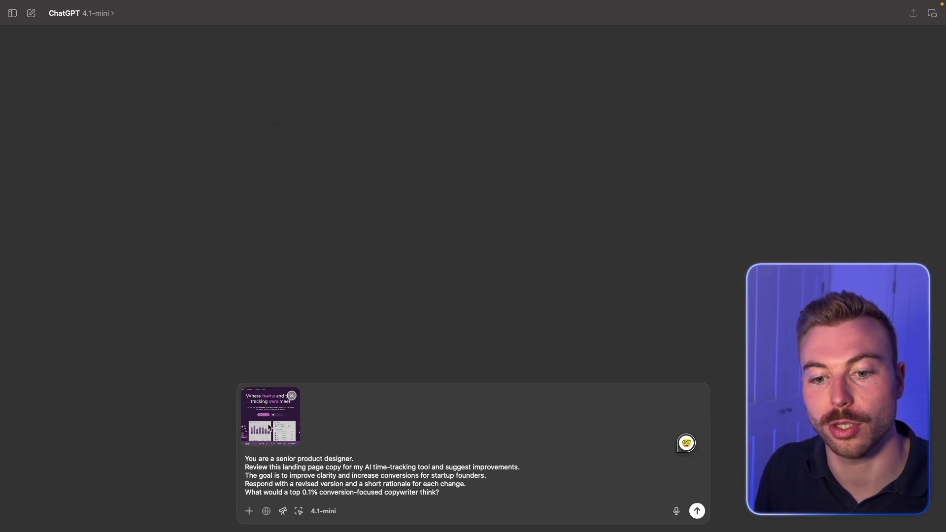
{"action": "left_click", "coordinate": [267, 422]}
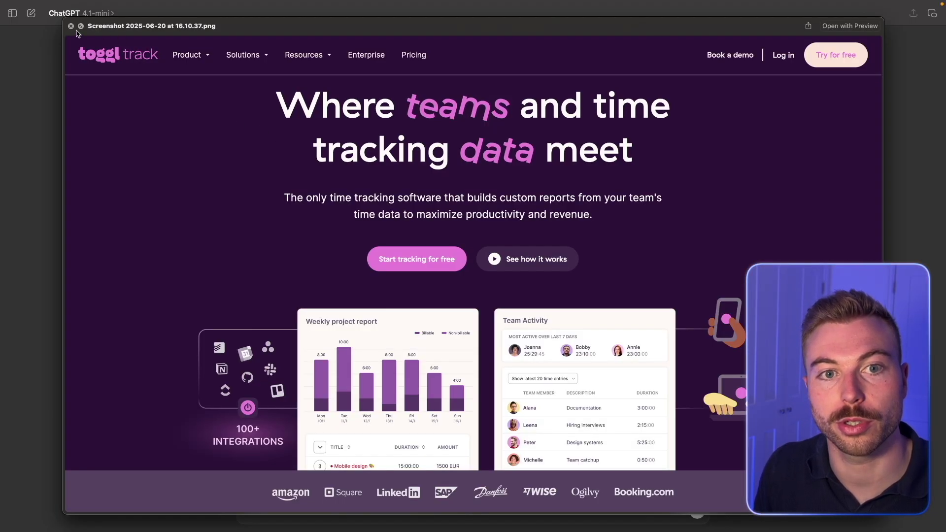
{"action": "left_click", "coordinate": [70, 28]}
{"action": "left_click", "coordinate": [697, 511]}
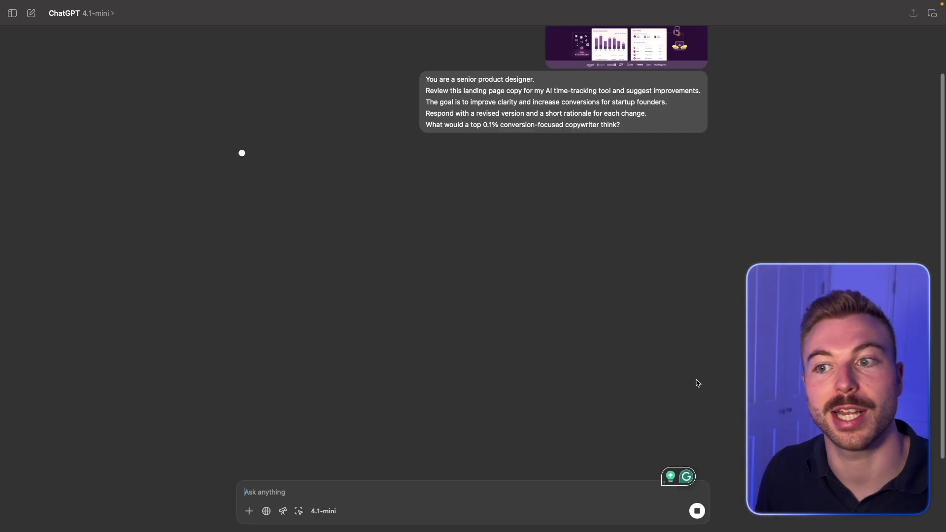
Review the reply, highlighting the headline improvement, original and revised headline, and call-to-action rationale
{"action": "scroll", "coordinate": [697, 383], "scroll_direction": "up", "scroll_amount": 2}
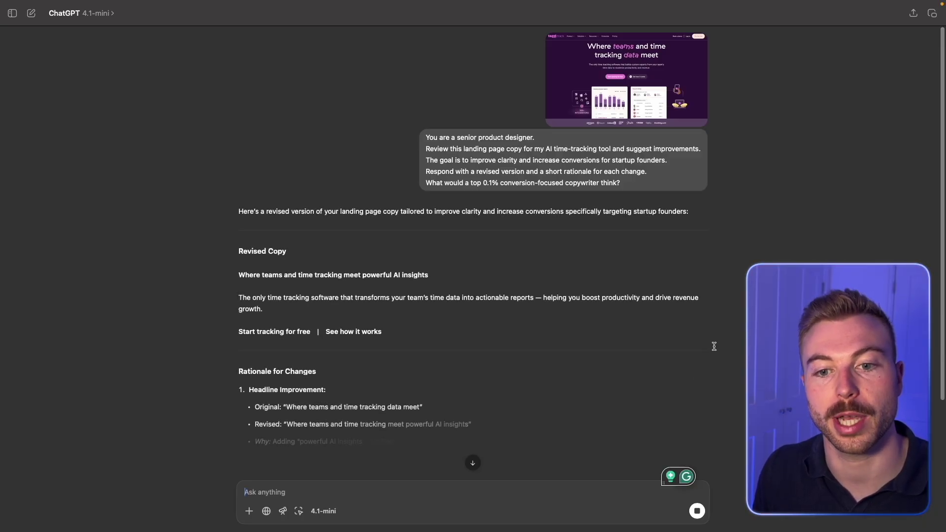
{"action": "scroll", "coordinate": [712, 342], "scroll_direction": "down", "scroll_amount": 1}
{"action": "scroll", "coordinate": [712, 342], "scroll_direction": "down", "scroll_amount": 2}
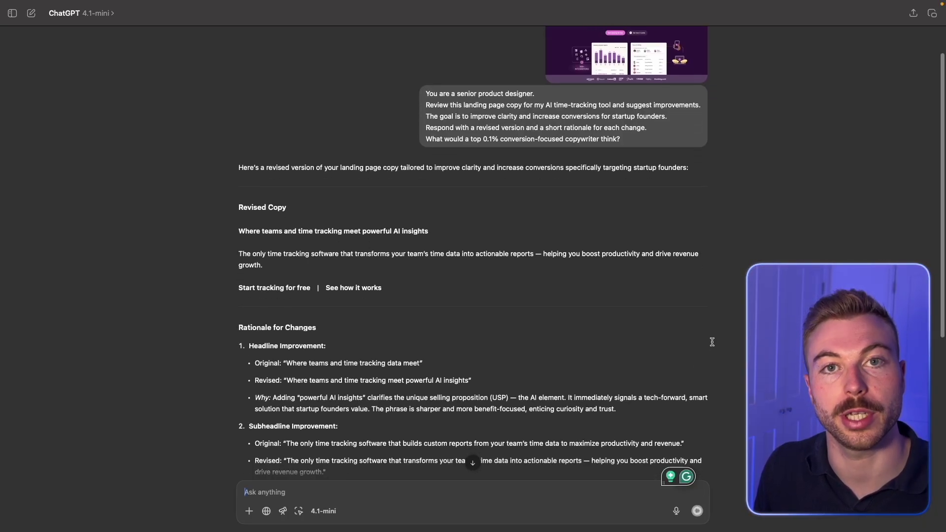
{"action": "scroll", "coordinate": [712, 342], "scroll_direction": "down", "scroll_amount": 3}
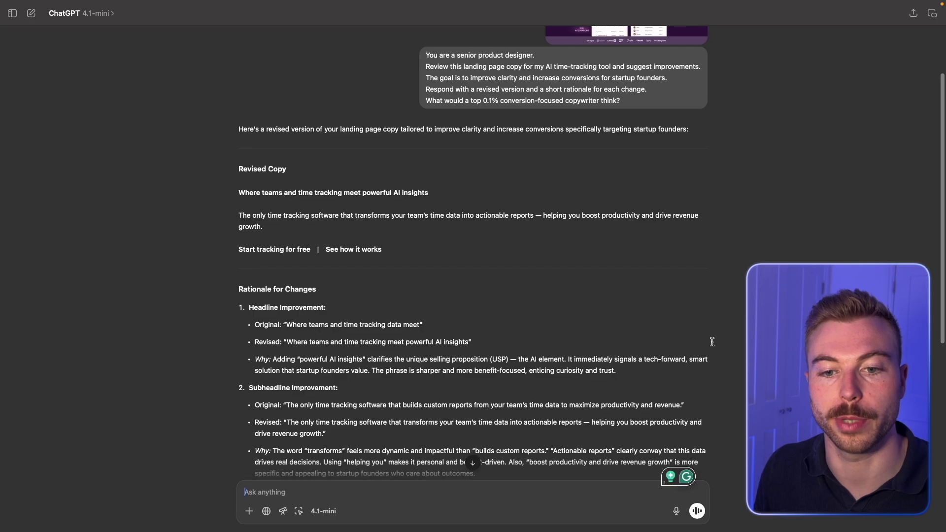
{"action": "triple_click", "coordinate": [377, 304]}
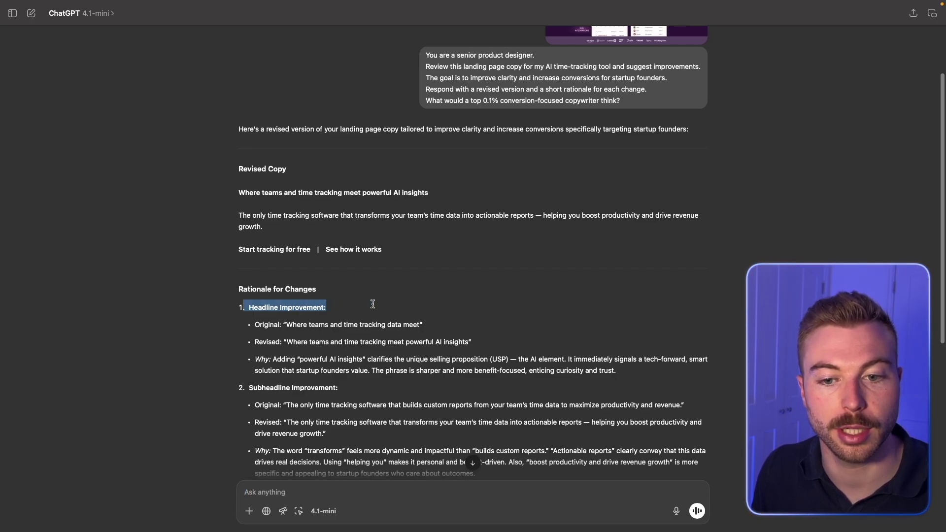
{"action": "scroll", "coordinate": [373, 304], "scroll_direction": "down", "scroll_amount": 2}
{"action": "left_click_drag", "start_coordinate": [247, 299], "coordinate": [425, 290]}
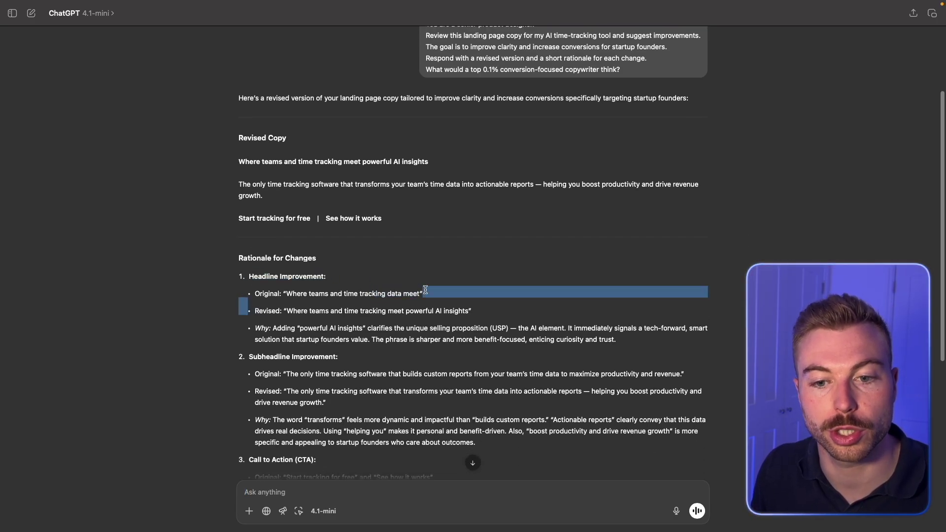
{"action": "left_click_drag", "start_coordinate": [276, 312], "coordinate": [427, 300]}
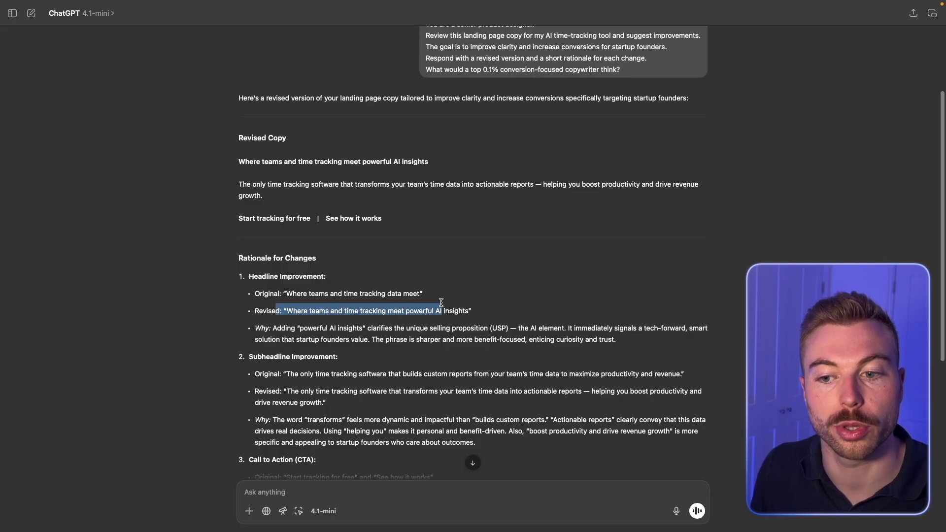
{"action": "scroll", "coordinate": [441, 302], "scroll_direction": "down", "scroll_amount": 5}
{"action": "left_click_drag", "start_coordinate": [313, 277], "coordinate": [307, 355]}
{"action": "scroll", "coordinate": [285, 303], "scroll_direction": "down", "scroll_amount": 3}
{"action": "scroll", "coordinate": [299, 344], "scroll_direction": "down", "scroll_amount": 1}
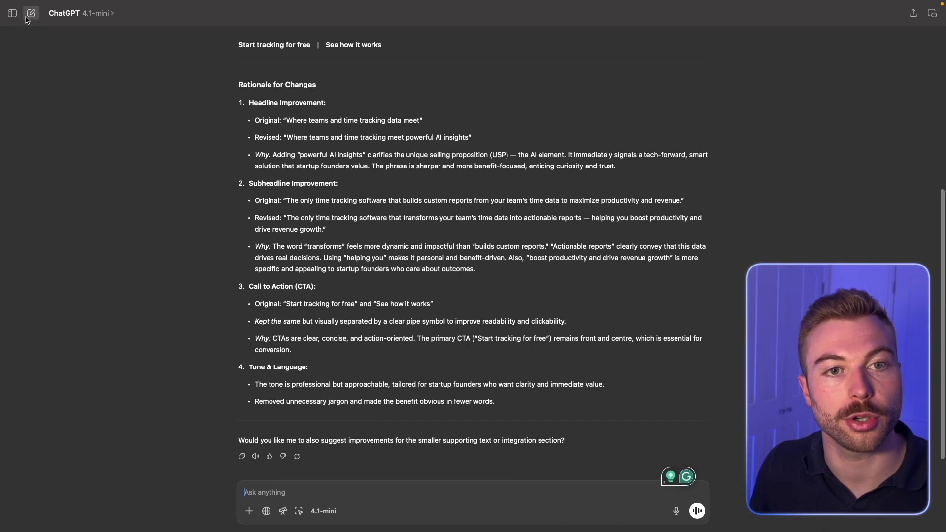
{"action": "left_click", "coordinate": [31, 13]}
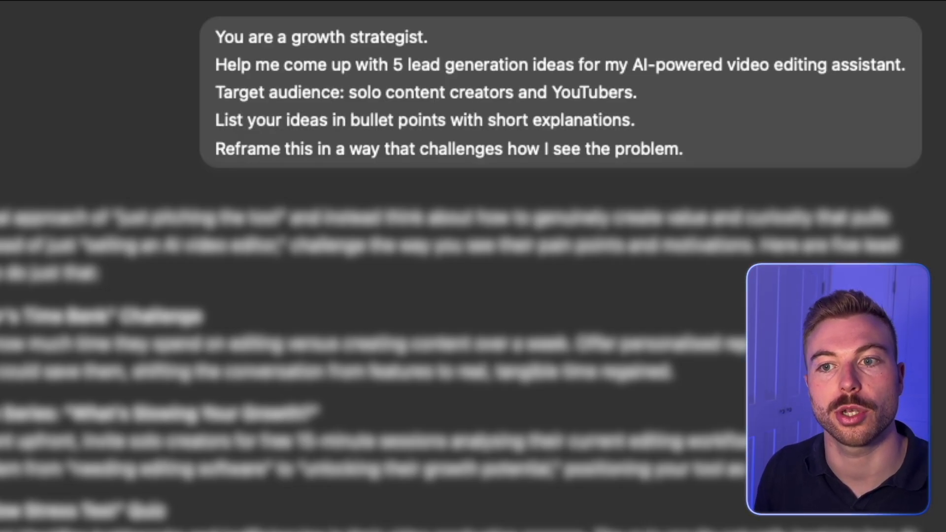
{"action": "left_click_drag", "start_coordinate": [680, 150], "coordinate": [165, 150]}
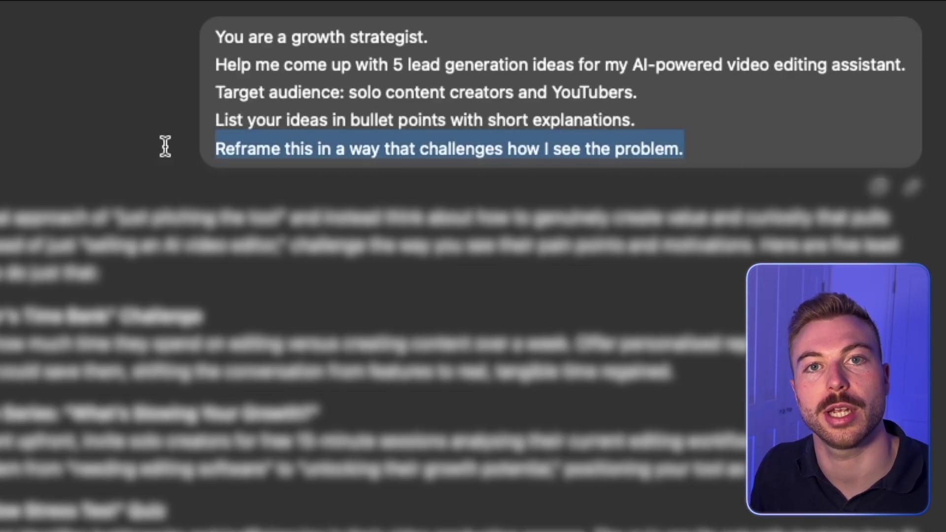
{"action": "left_click", "coordinate": [178, 232]}
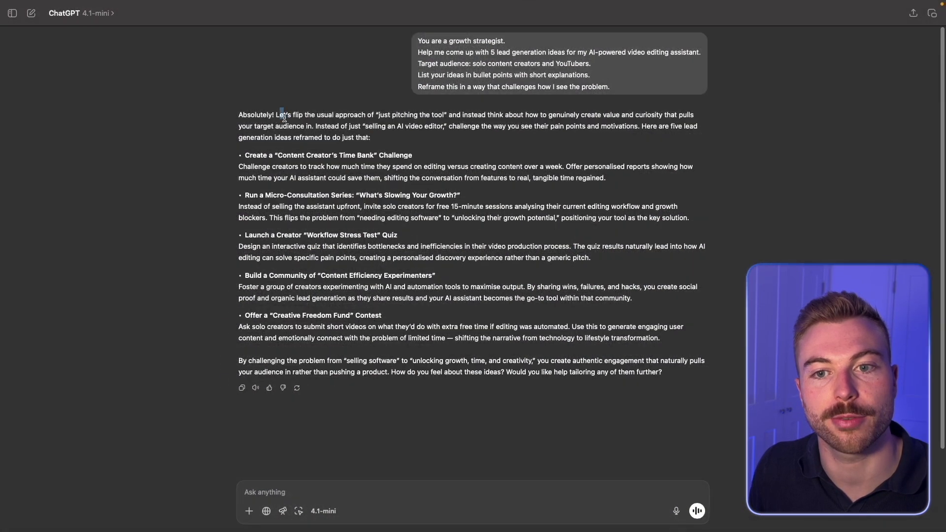
{"action": "left_click_drag", "start_coordinate": [280, 114], "coordinate": [453, 114]}
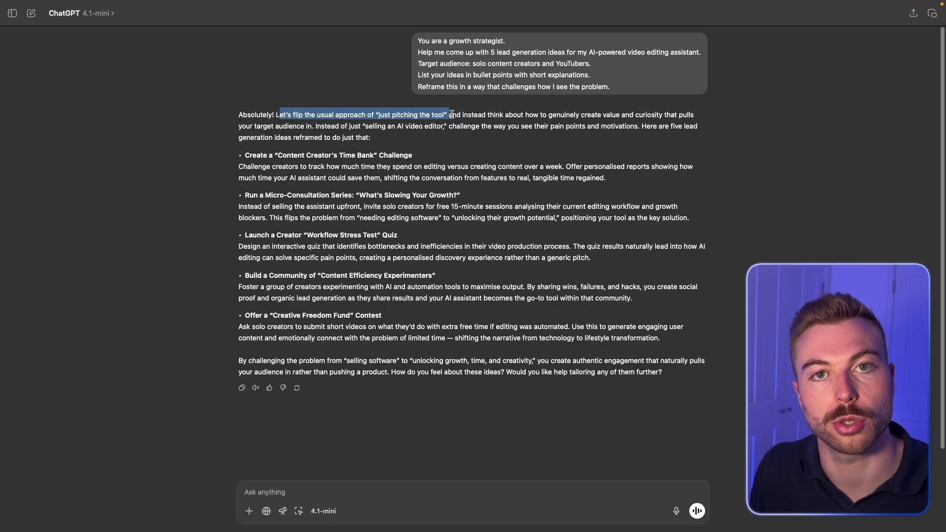
{"action": "left_click_drag", "start_coordinate": [552, 114], "coordinate": [471, 120]}
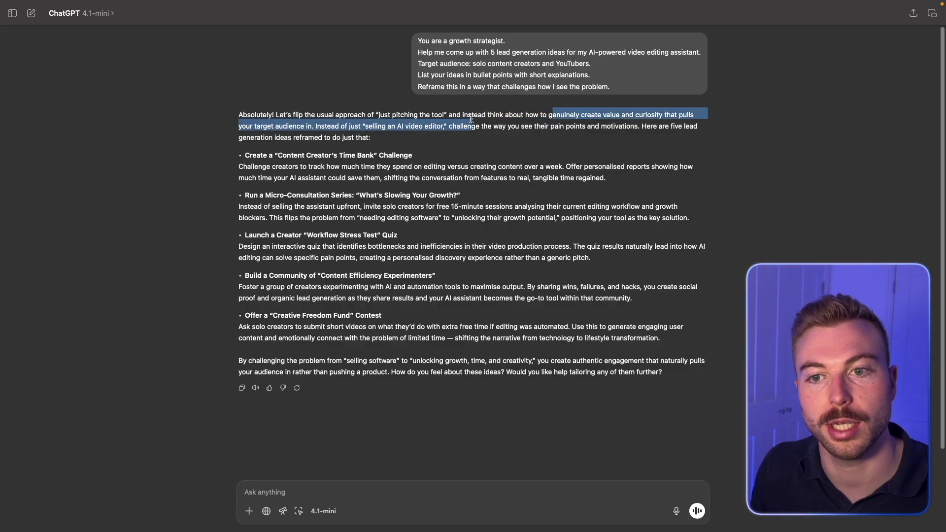
{"action": "left_click", "coordinate": [419, 137]}
{"action": "left_click_drag", "start_coordinate": [387, 126], "coordinate": [423, 127]}
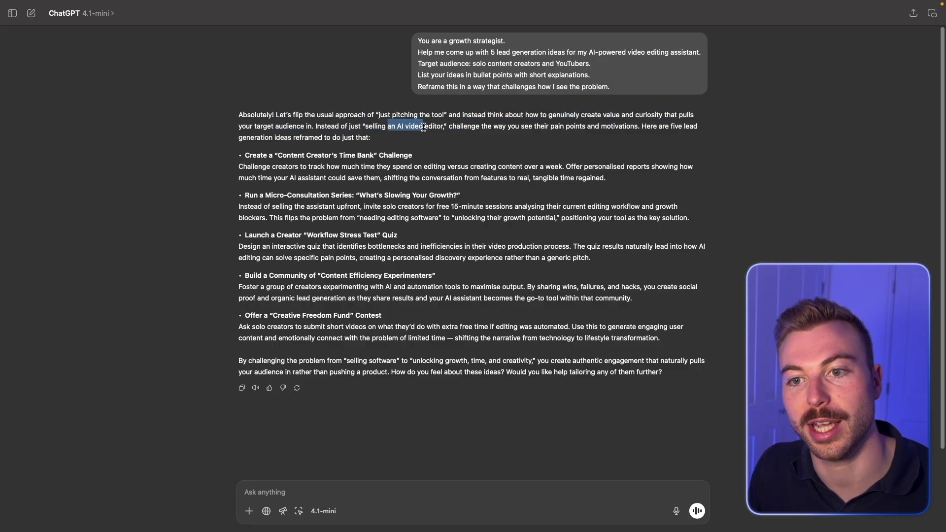
{"action": "left_click_drag", "start_coordinate": [554, 126], "coordinate": [632, 125]}
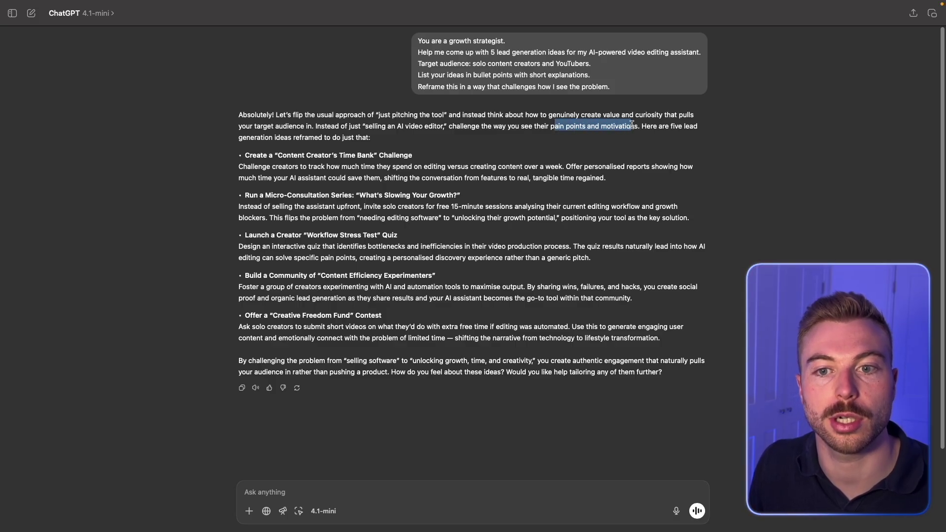
{"action": "left_click", "coordinate": [633, 143]}
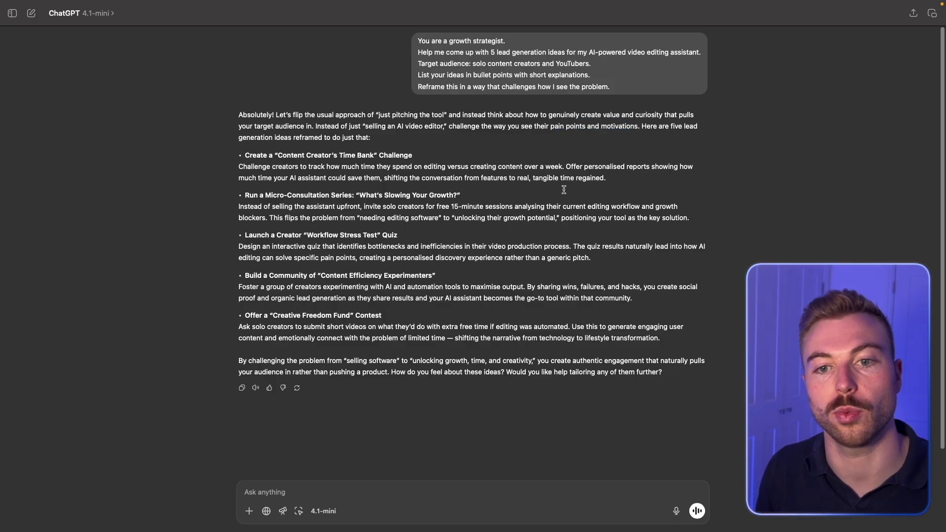
{"action": "left_click_drag", "start_coordinate": [294, 156], "coordinate": [366, 155]}
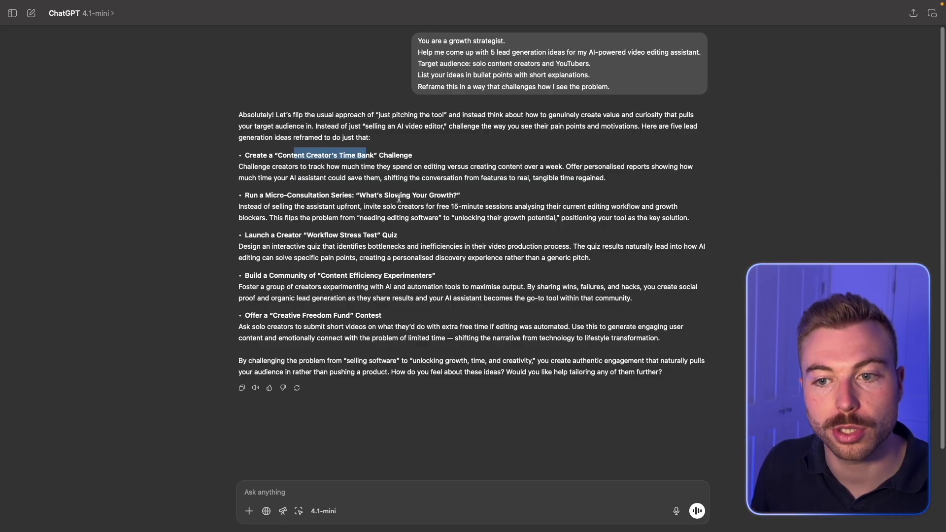
{"action": "left_click_drag", "start_coordinate": [373, 195], "coordinate": [447, 195]}
{"action": "left_click_drag", "start_coordinate": [318, 236], "coordinate": [368, 237]}
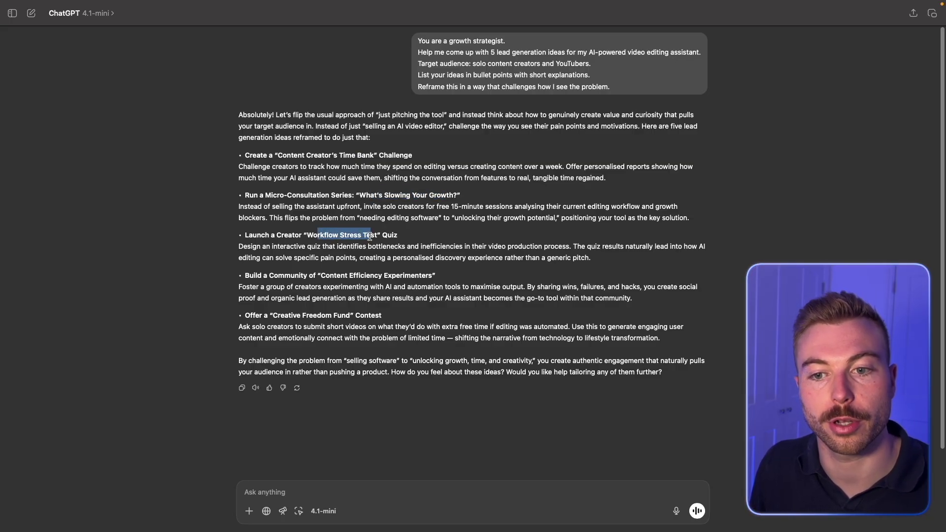
{"action": "left_click_drag", "start_coordinate": [341, 275], "coordinate": [399, 273]}
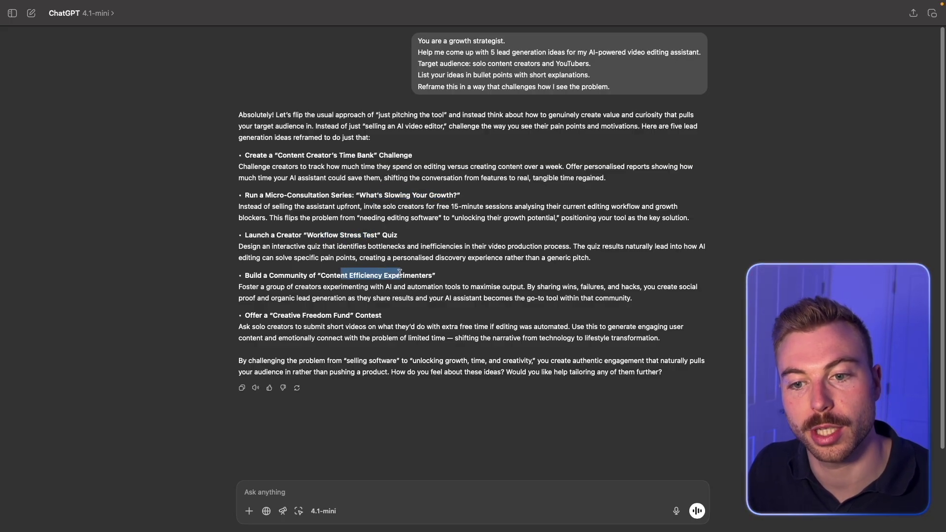
{"action": "left_click_drag", "start_coordinate": [284, 315], "coordinate": [335, 315]}
{"action": "left_click", "coordinate": [514, 320]}
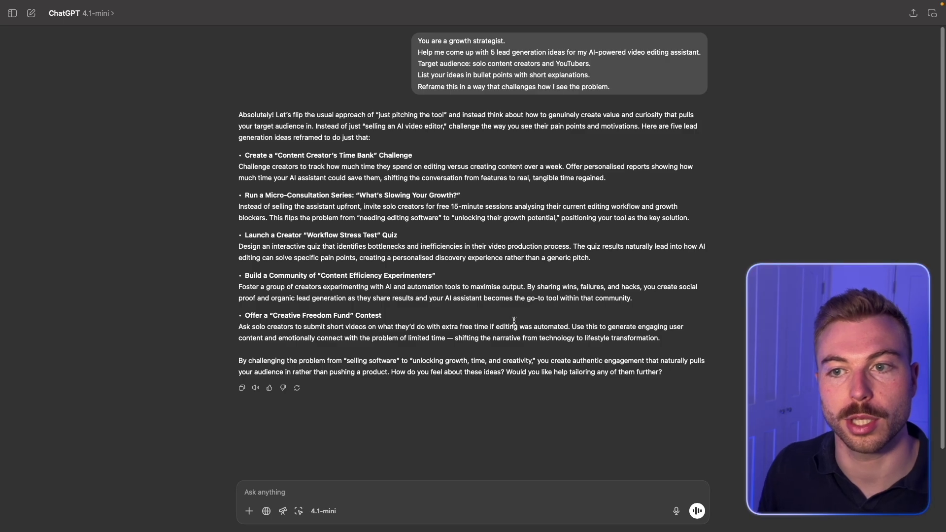
Ask what information is needed to write copy for the Time Bank Challenge
{"action": "type", "text": "I"}
{"action": "type", "text": "now want to develop some copyright material for create a \"Content Creator’s Time Bank\" Challenge. What do you need from me to make this the best output possible?"}
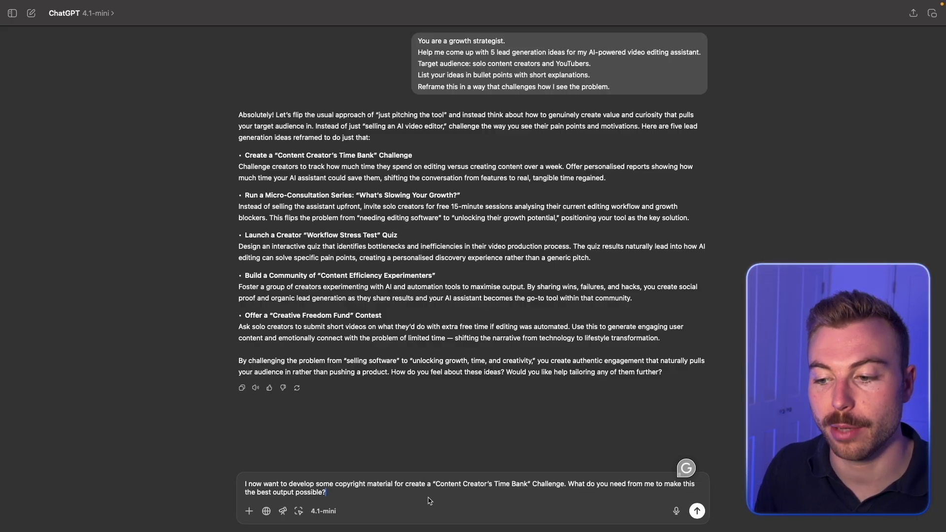
{"action": "key", "text": "Return"}
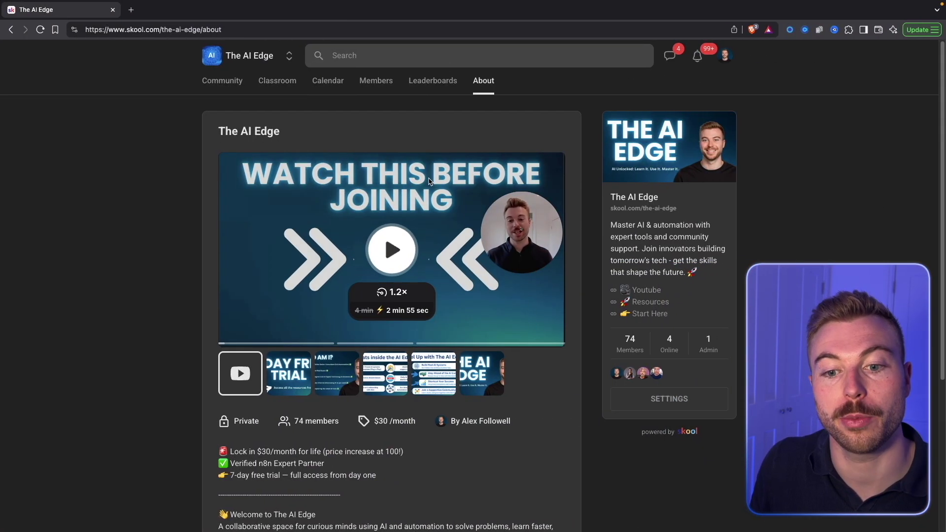
Browse the classroom courses, previewing AI Agent Resources and Prompt Engineering, then open AI Image Generation
{"action": "left_click", "coordinate": [263, 84]}
{"action": "scroll", "coordinate": [262, 84], "scroll_direction": "down", "scroll_amount": 4}
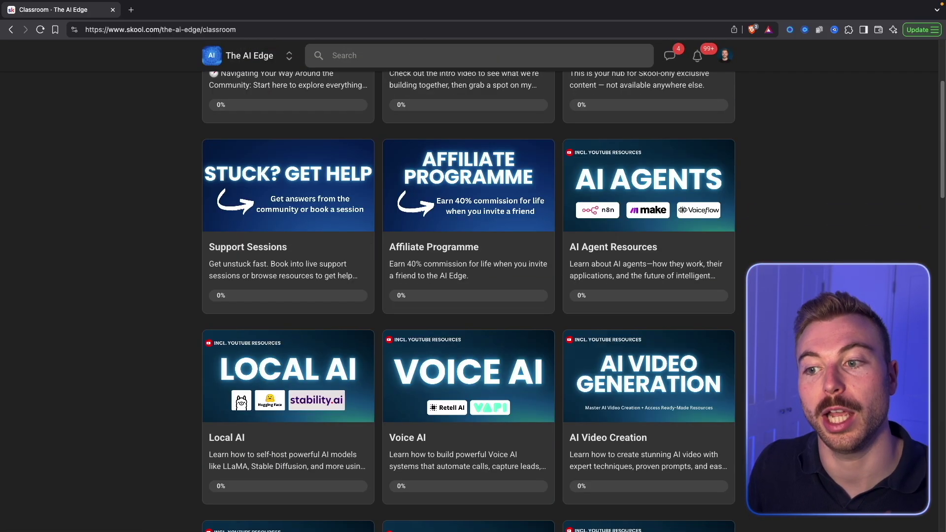
{"action": "left_click", "coordinate": [616, 212]}
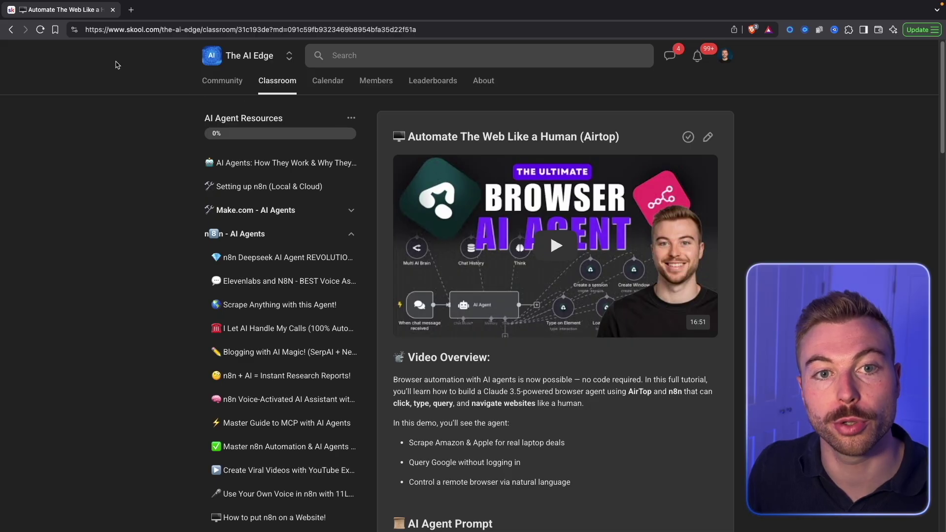
{"action": "left_click", "coordinate": [11, 30]}
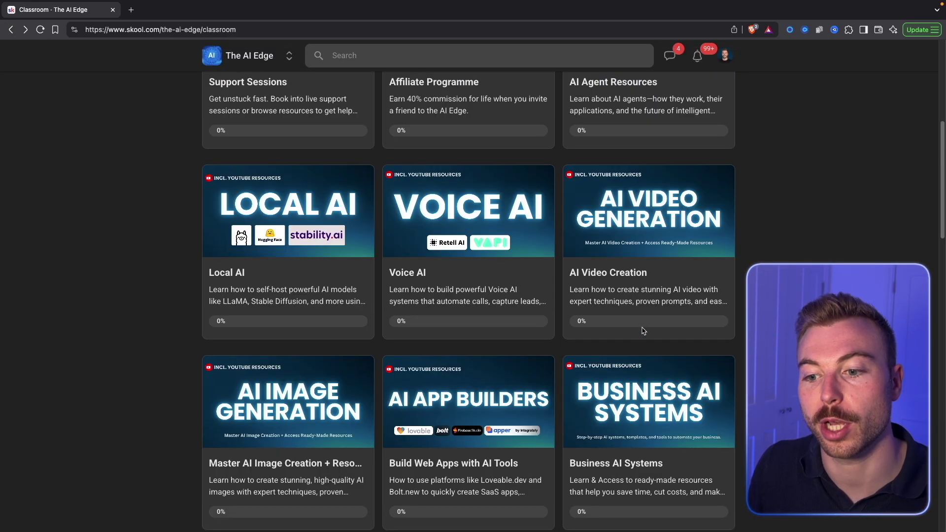
{"action": "scroll", "coordinate": [643, 331], "scroll_direction": "down", "scroll_amount": 14}
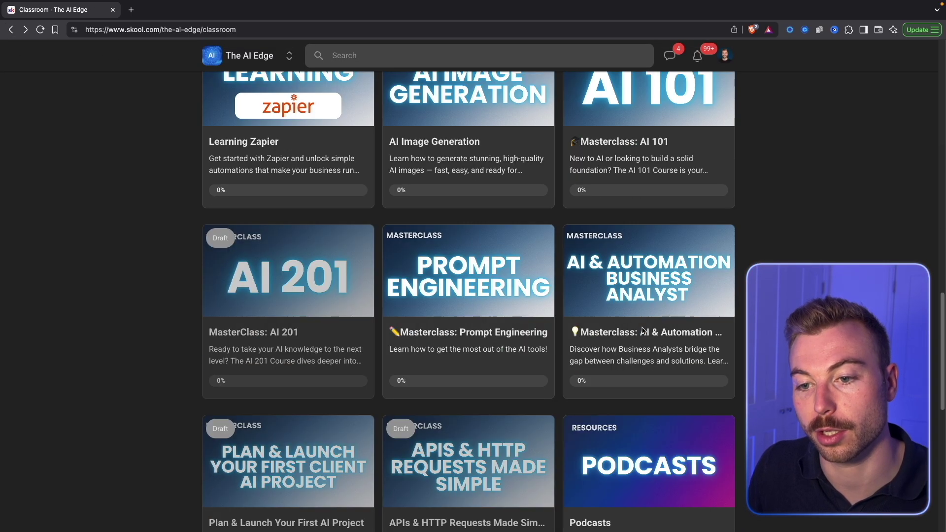
{"action": "scroll", "coordinate": [475, 279], "scroll_direction": "down", "scroll_amount": 1}
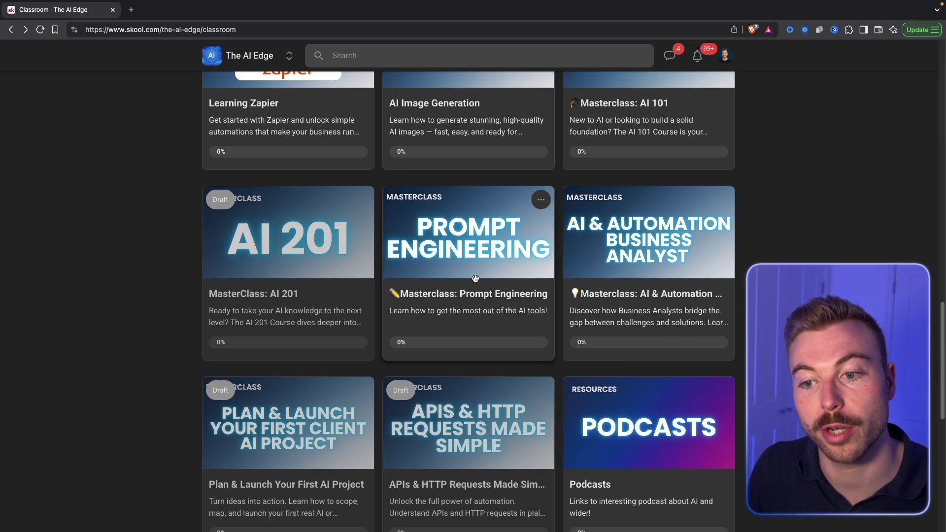
{"action": "left_click", "coordinate": [475, 279]}
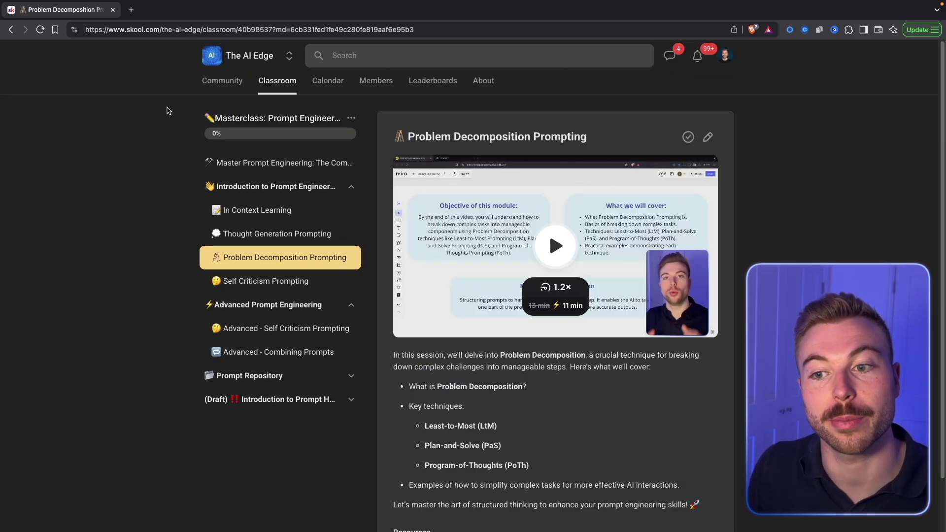
{"action": "left_click", "coordinate": [11, 29]}
{"action": "scroll", "coordinate": [415, 298], "scroll_direction": "up", "scroll_amount": 4}
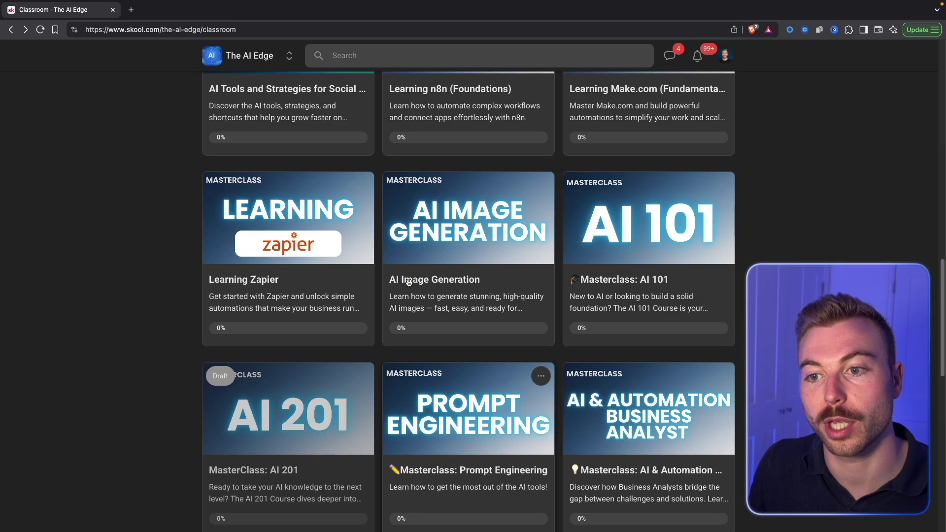
{"action": "left_click", "coordinate": [456, 313]}
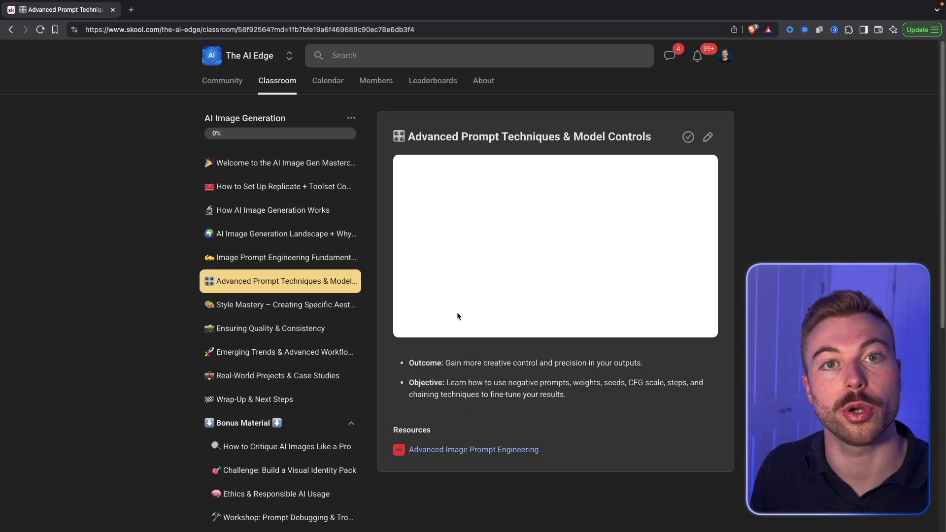